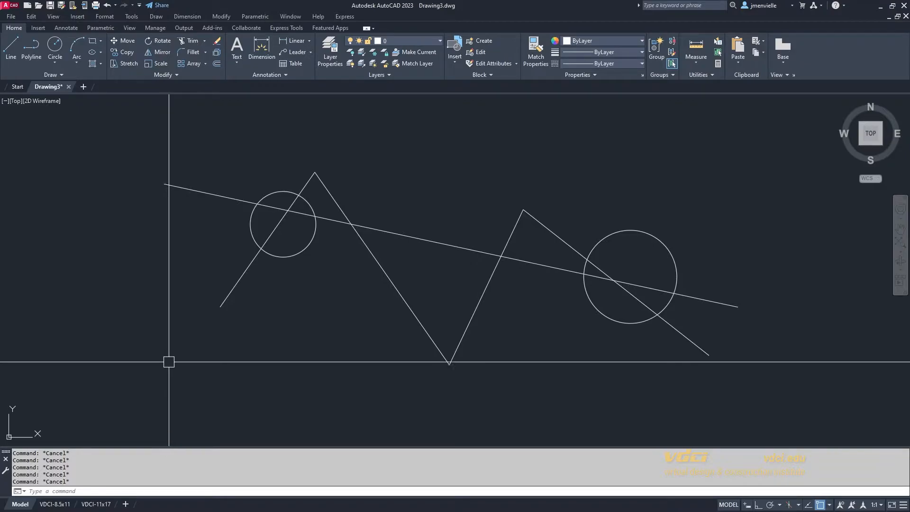
Start Erase and individually pick the long diagonal line, the left circle and all four zigzag segments.
left_click(217, 41)
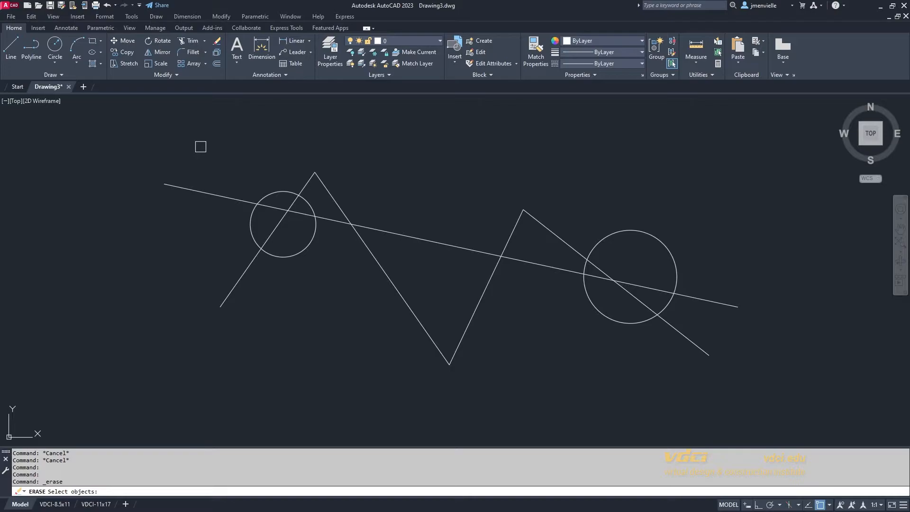
left_click(209, 193)
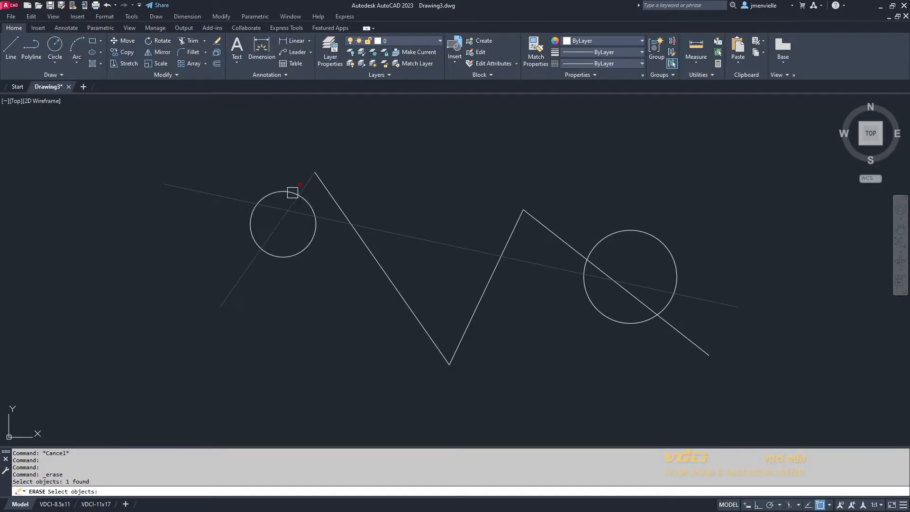
left_click(283, 193)
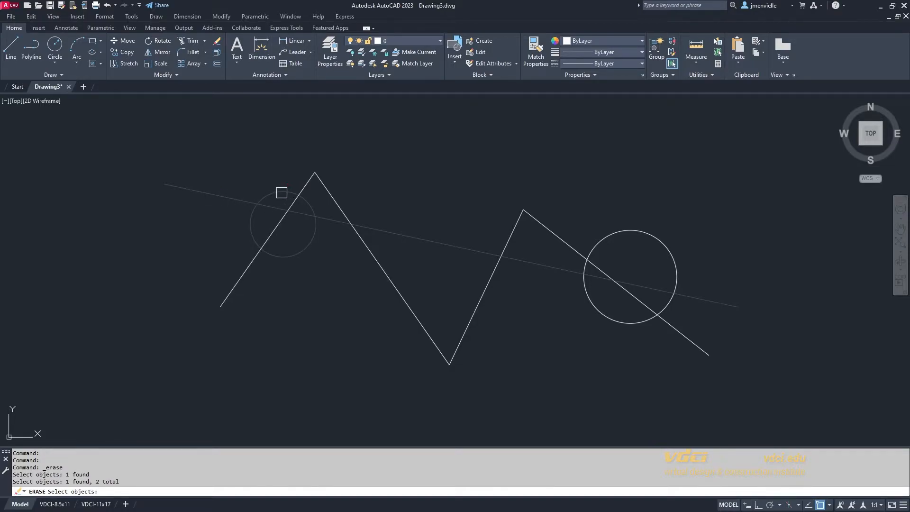
left_click(309, 187)
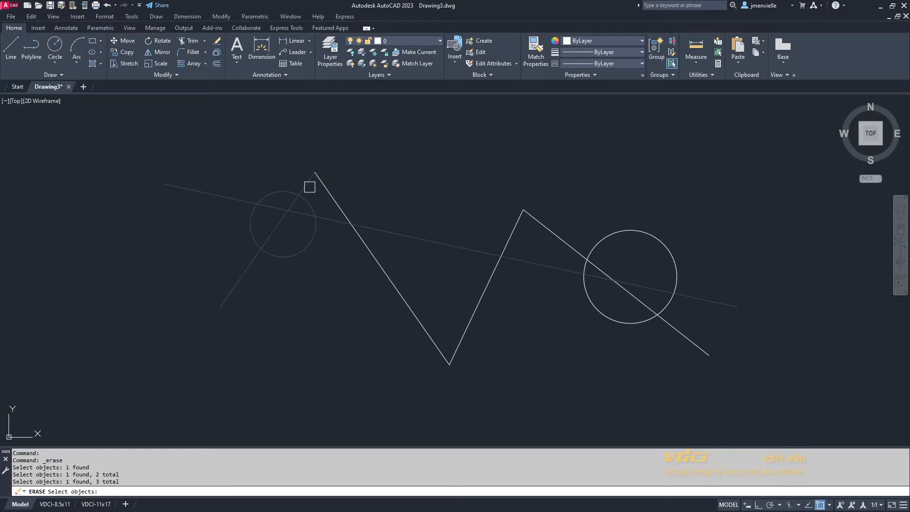
left_click(334, 190)
left_click(478, 297)
left_click(550, 231)
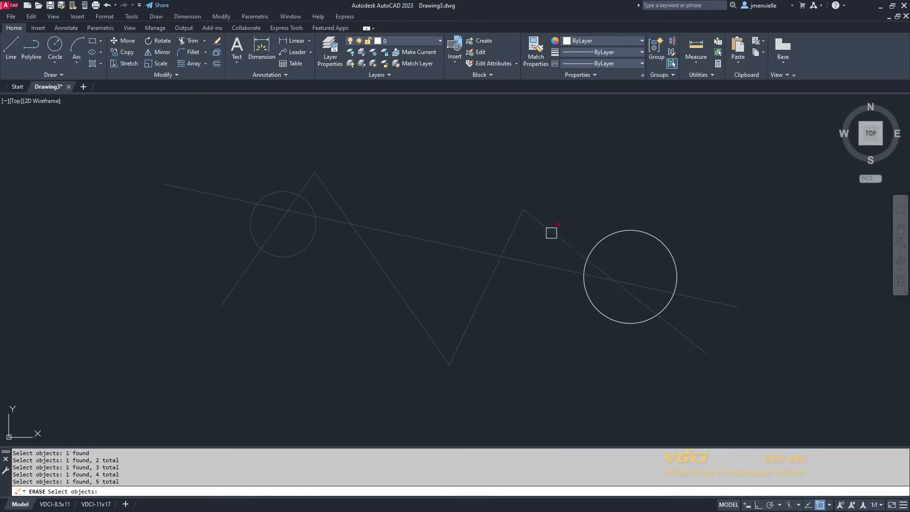
Remove the two rightmost zigzag segments from the erase selection, and cancel Erase.
left_click(547, 229, "shift")
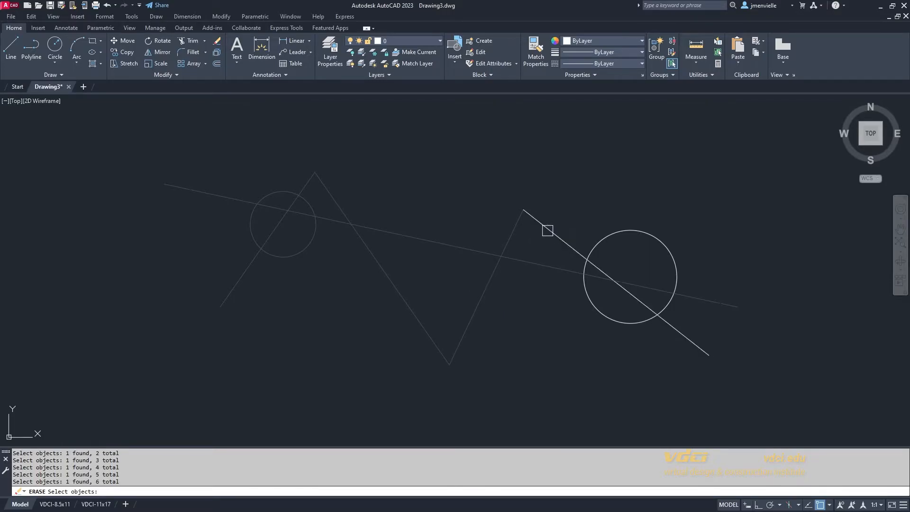
left_click(512, 233, "shift")
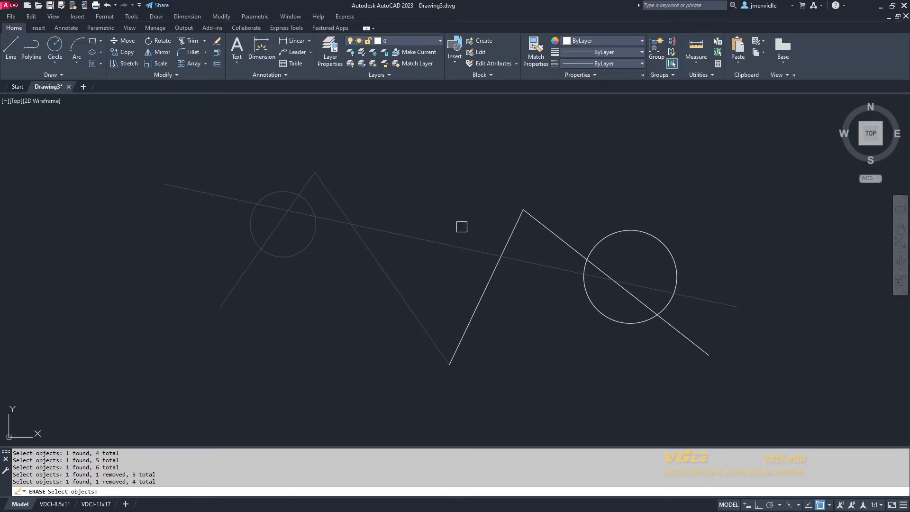
key("Escape")
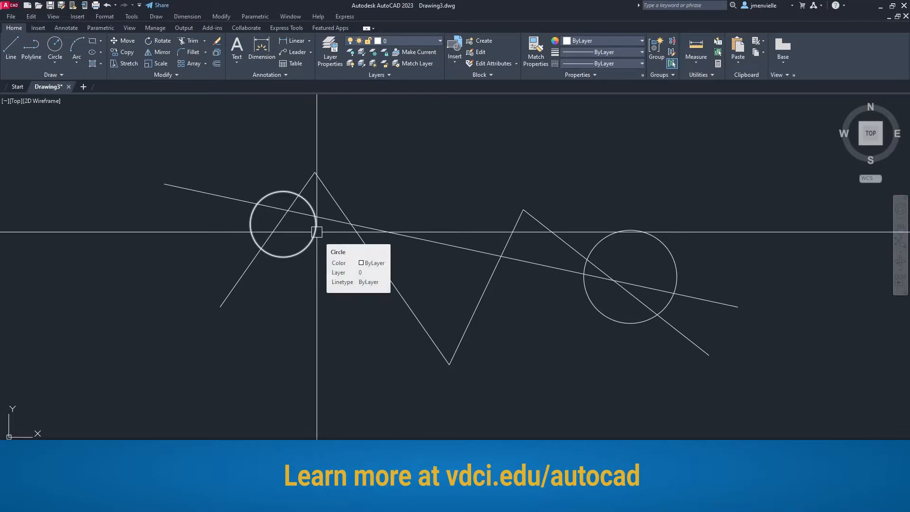
Start Erase and use a Window (W) selection enclosing both circles and the first three zigzag segments.
left_click(218, 41)
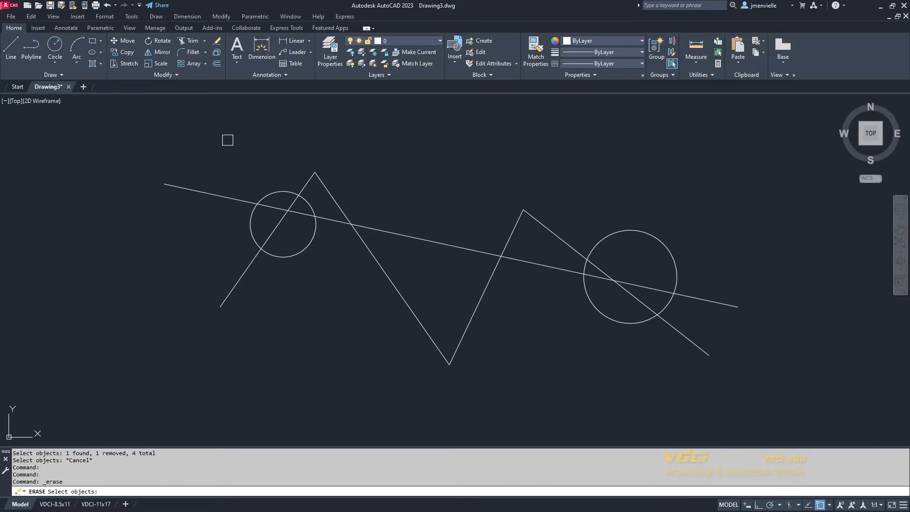
type("W")
key("Return")
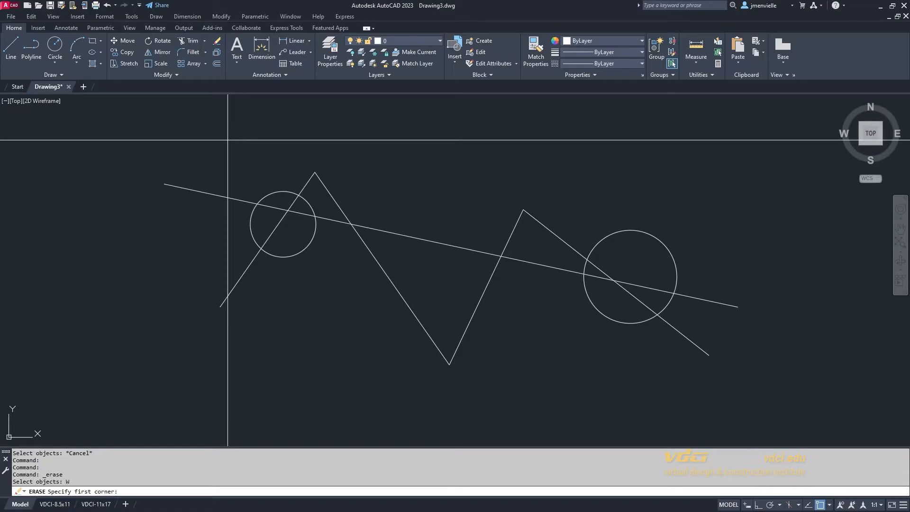
left_click(211, 170)
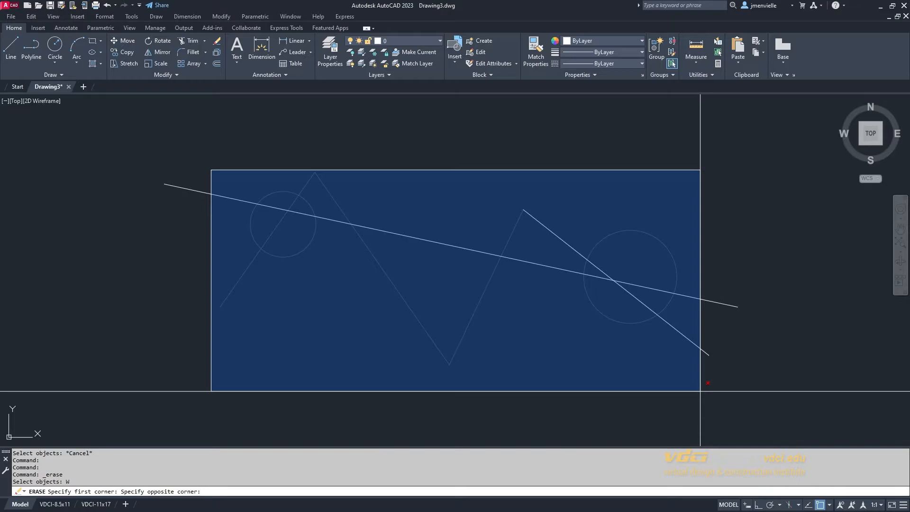
left_click(700, 391)
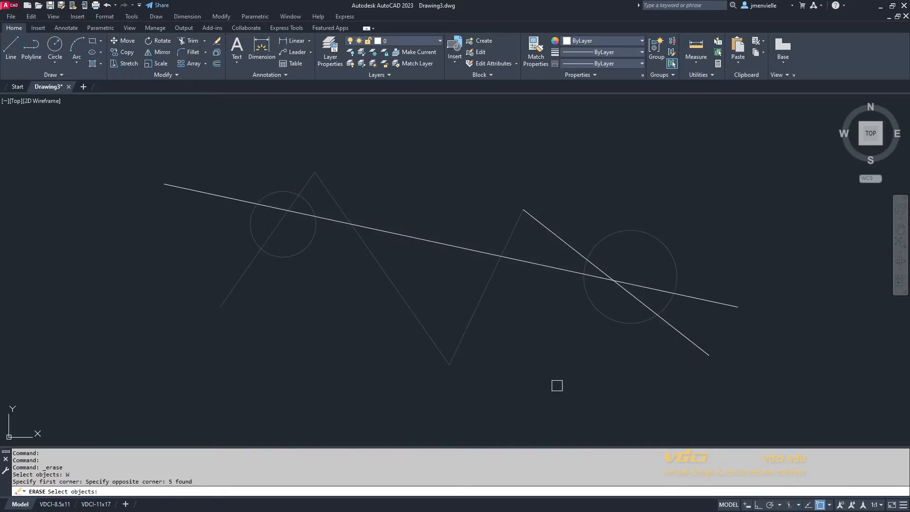
Add the long diagonal line and the last zigzag segment with a second Window (W) selection, and cancel Erase.
left_click(152, 390)
type("W")
key("Return")
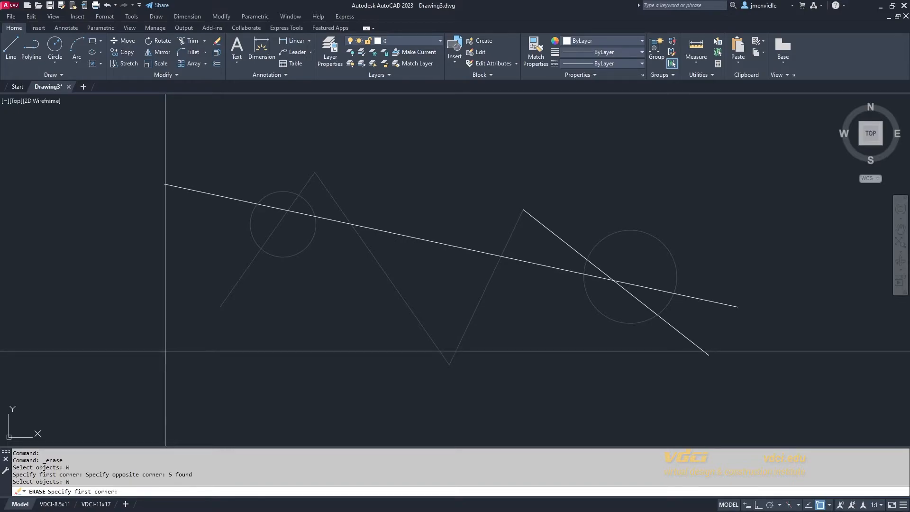
left_click(89, 356)
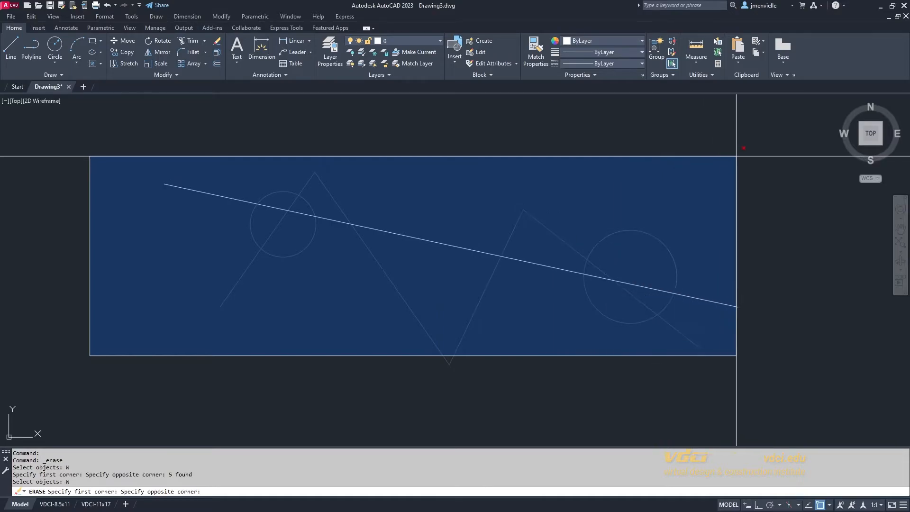
left_click(740, 155)
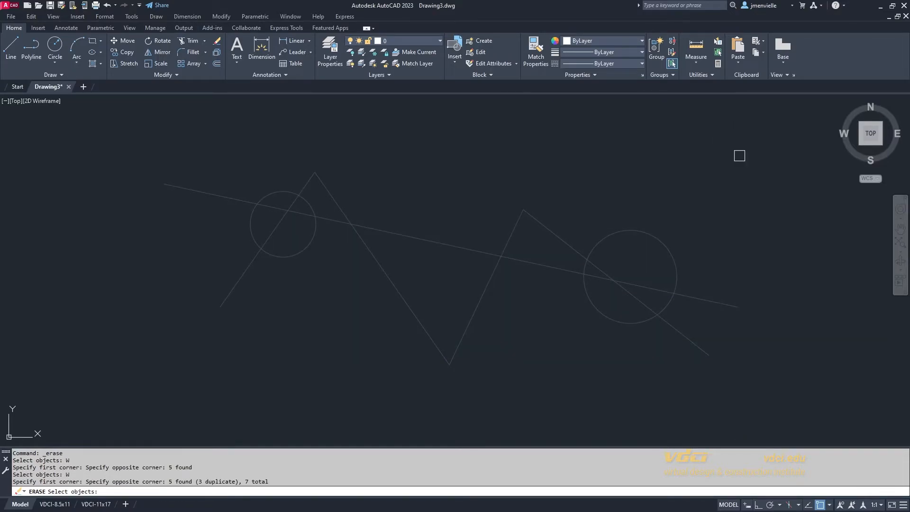
key("Escape")
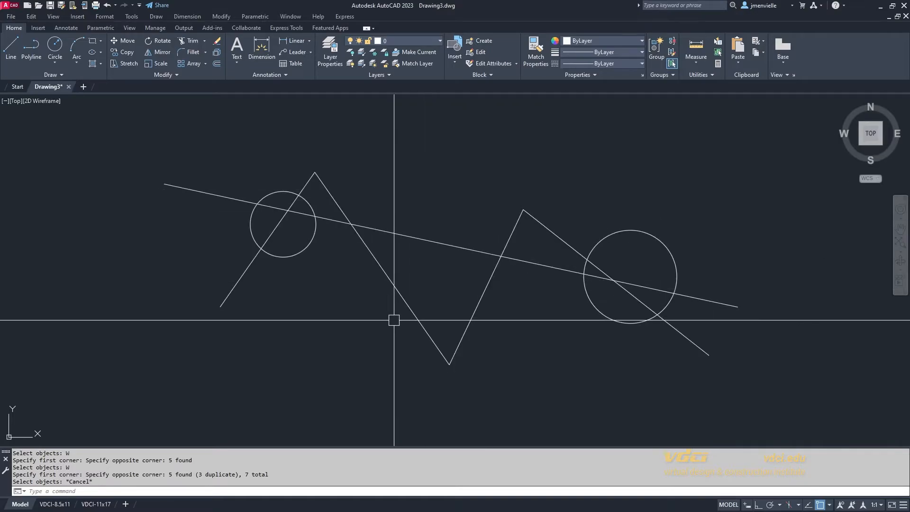
Start Erase, select every object with a Crossing (C) window over the circles and lines, and cancel the command.
left_click(217, 41)
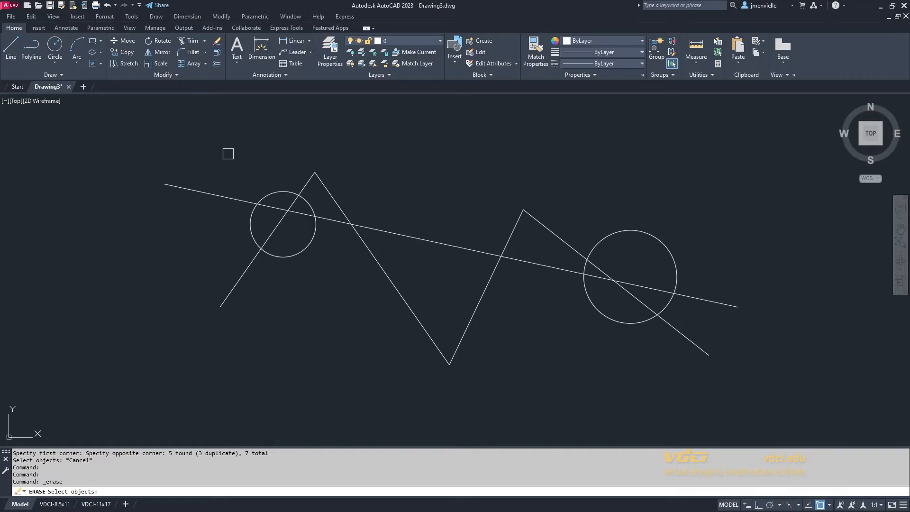
key("Return")
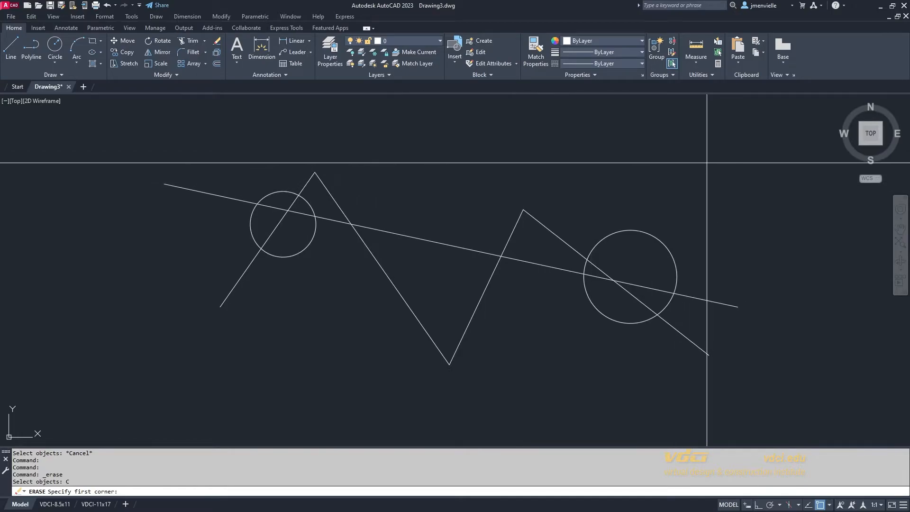
left_click(707, 168)
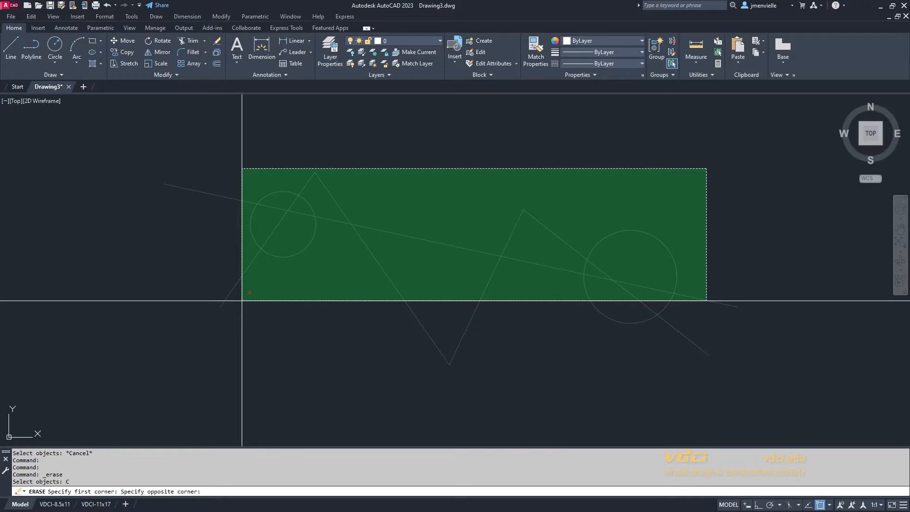
left_click(241, 301)
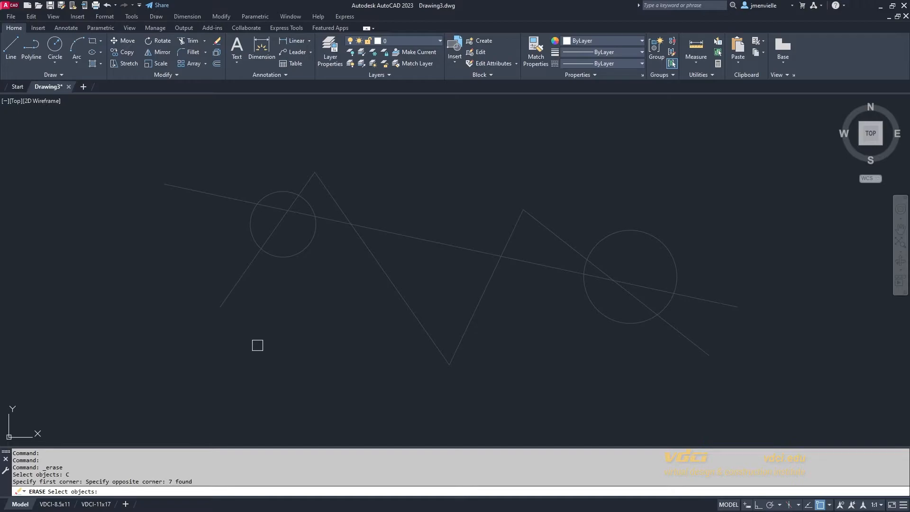
key("Escape")
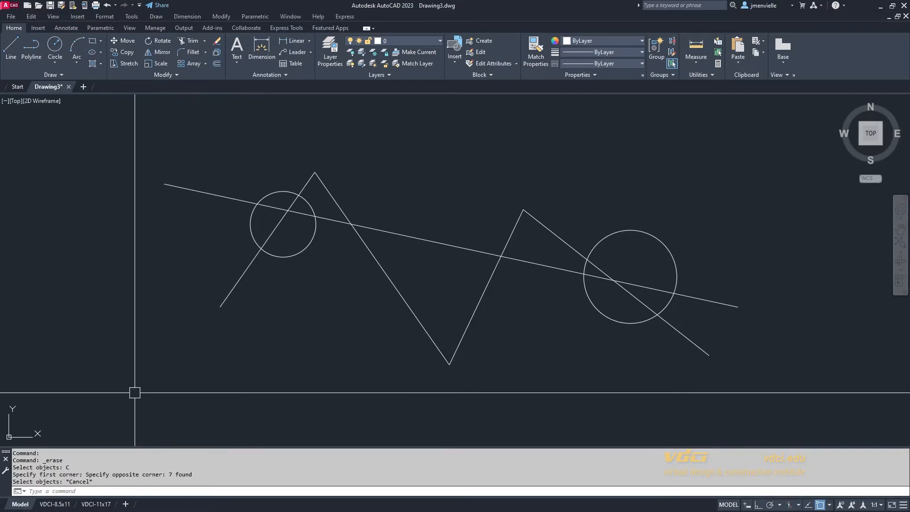
Try crossing and window lasso selections around the left circle and nearby lines without a command, clearing each selection.
left_click(120, 397)
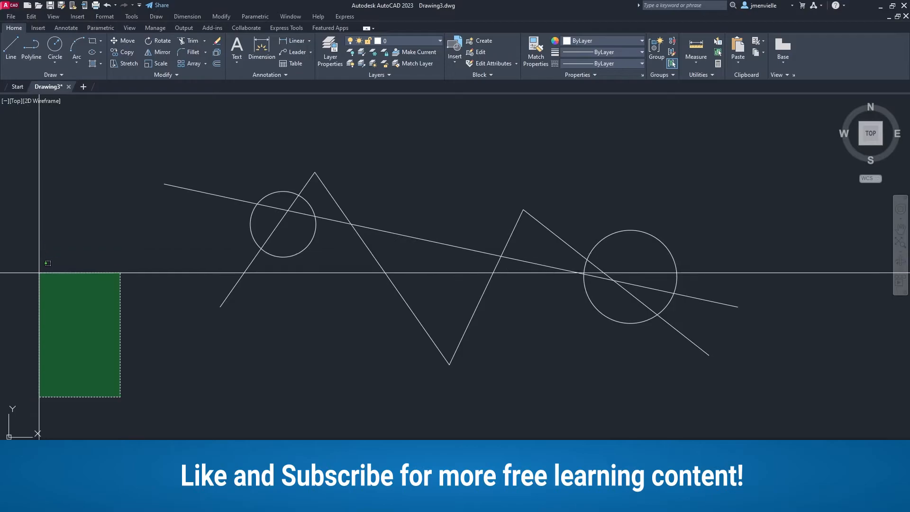
key("Escape")
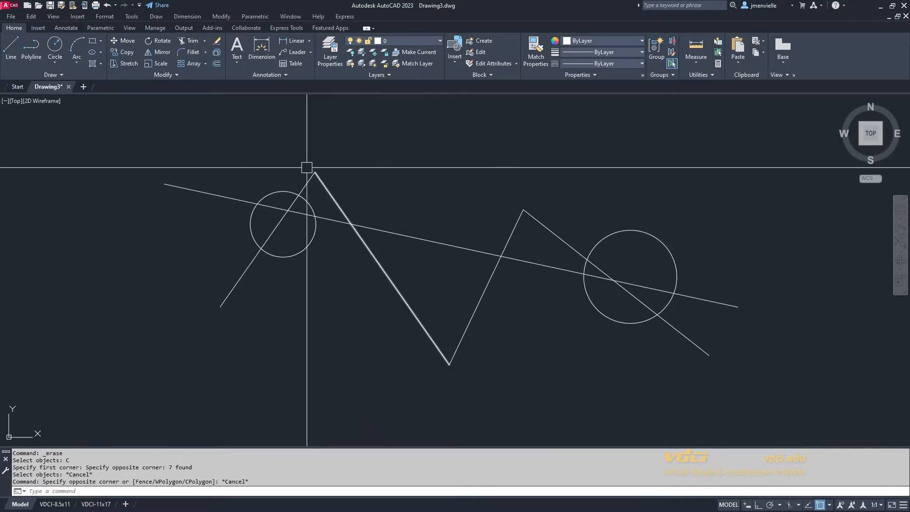
left_click(204, 261)
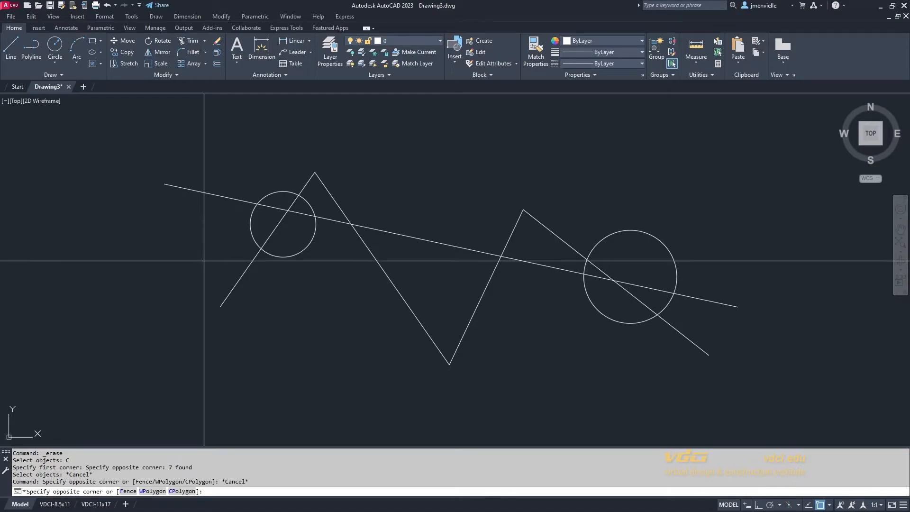
mouse_move(204, 260)
left_mouse_down()
mouse_move(222, 212)
mouse_move(265, 153)
mouse_move(304, 135)
mouse_move(346, 135)
mouse_move(363, 179)
mouse_move(342, 252)
mouse_move(271, 336)
mouse_move(185, 341)
mouse_move(178, 308)
mouse_move(194, 255)
left_mouse_up()
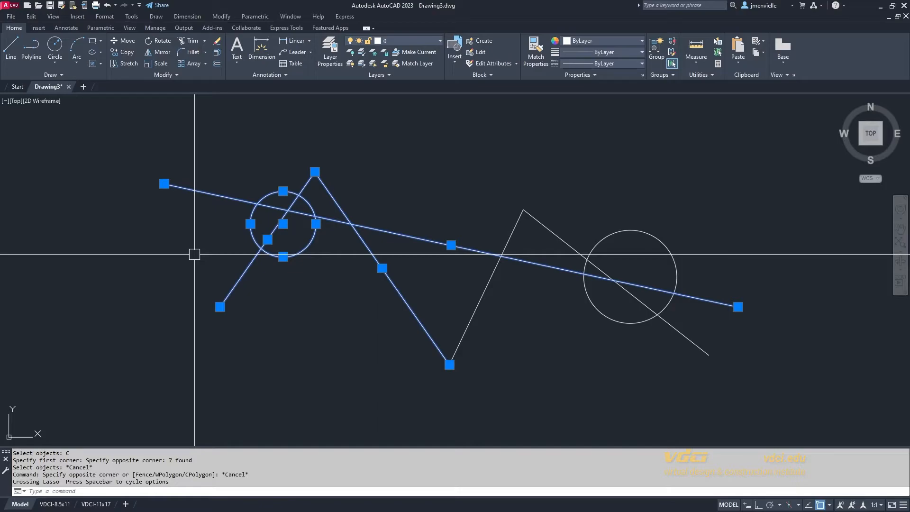
key("Escape")
mouse_move(194, 254)
left_mouse_down()
mouse_move(222, 206)
mouse_move(297, 147)
mouse_move(370, 174)
mouse_move(392, 264)
mouse_move(348, 360)
mouse_move(204, 378)
mouse_move(176, 274)
mouse_move(187, 249)
mouse_move(149, 297)
mouse_move(177, 343)
mouse_move(270, 361)
mouse_move(359, 287)
mouse_move(373, 214)
mouse_move(335, 141)
mouse_move(193, 169)
mouse_move(156, 266)
left_mouse_up()
key("Escape")
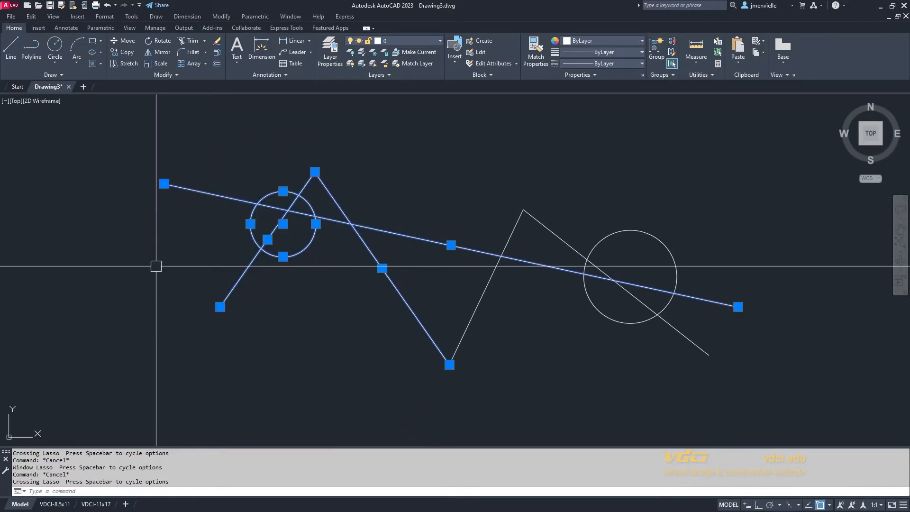
key("Escape")
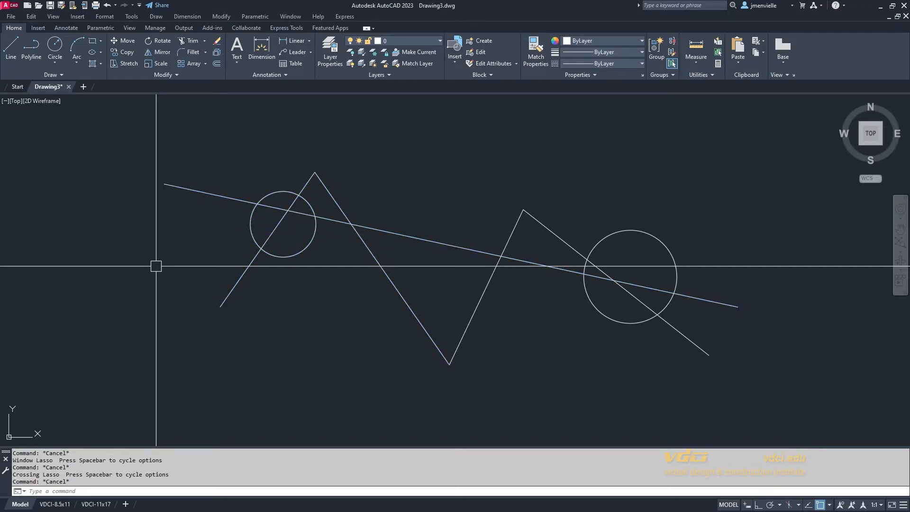
Start Erase and select the left circle and first zigzag segment with a five-sided or larger Window Polygon (WP) around them.
left_click(217, 42)
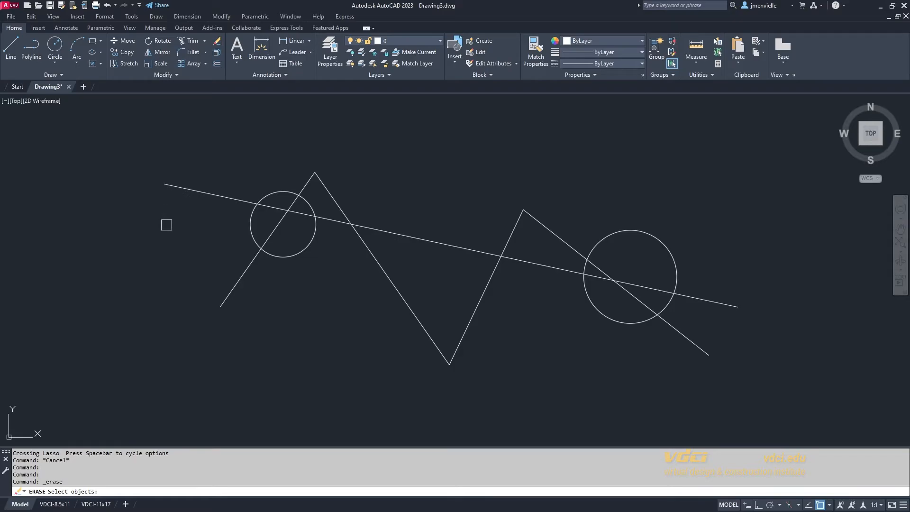
type("WP")
key("Return")
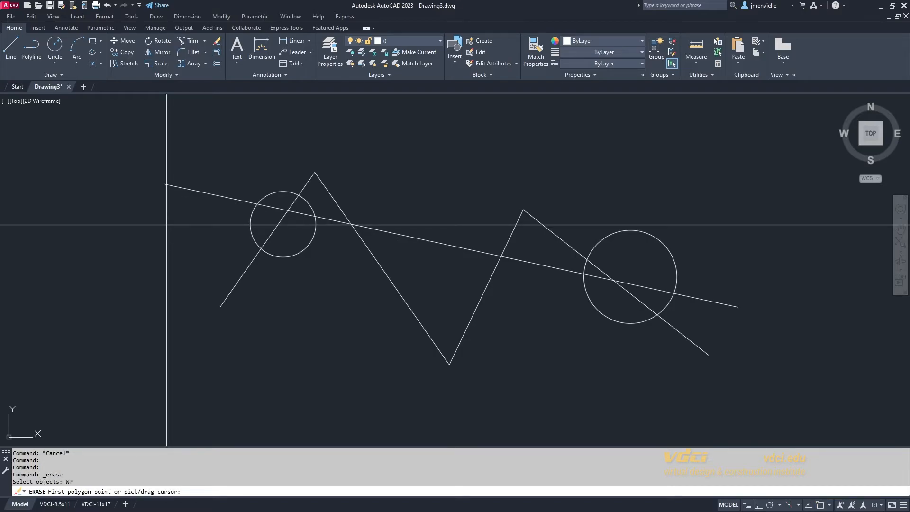
left_click(171, 288)
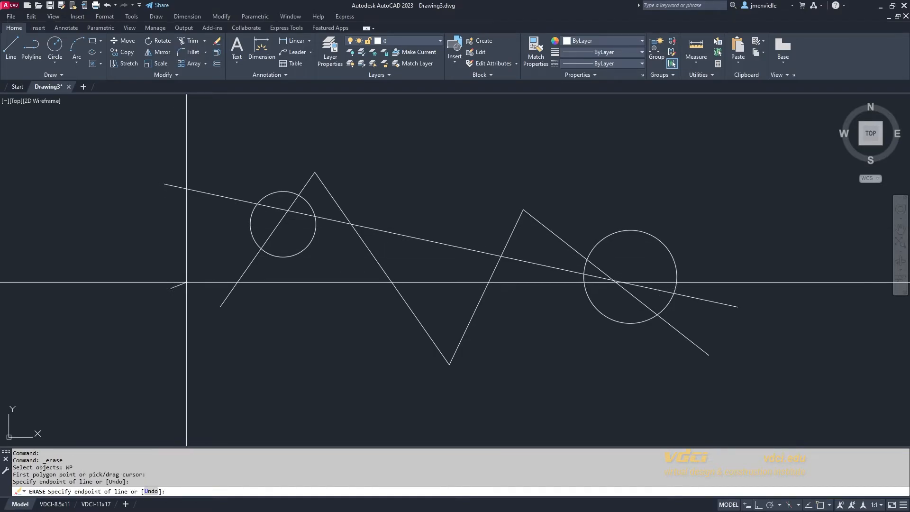
left_click(304, 129)
left_click(370, 194)
left_click(318, 358)
left_click(202, 343)
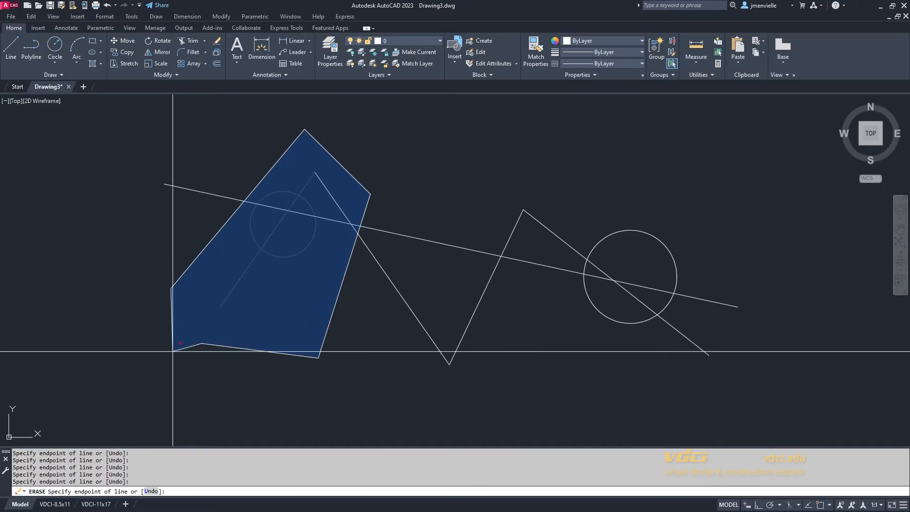
key("Return")
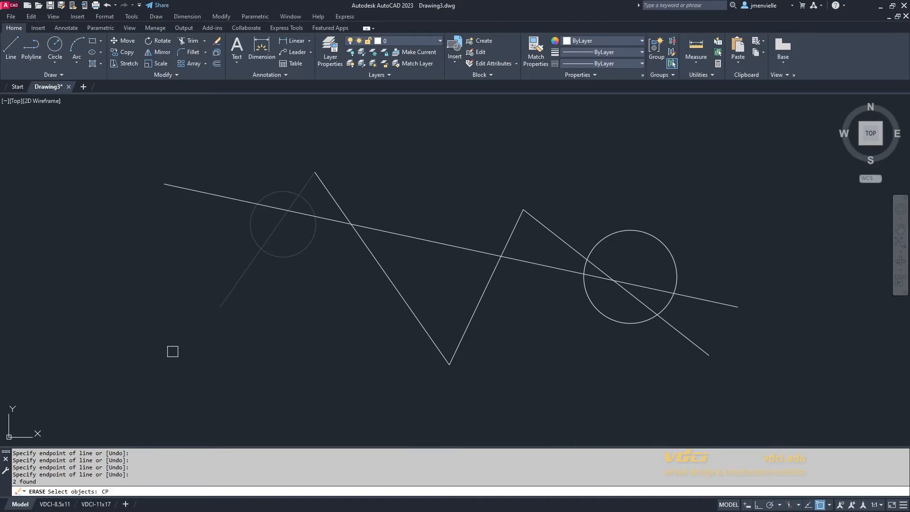
Add the diagonal line, right circle and last two zigzag segments with a five-point Crossing Polygon (CP), and cancel Erase.
key("Return")
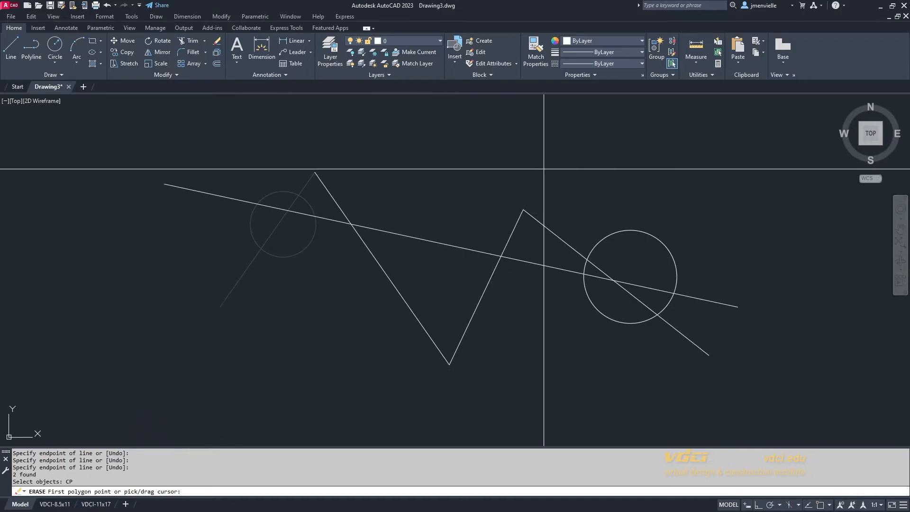
left_click(575, 171)
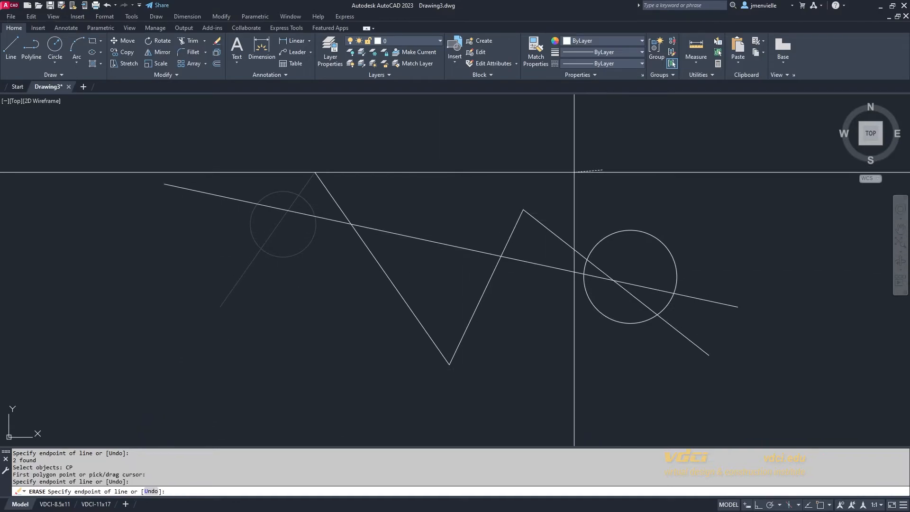
left_click(444, 205)
left_click(486, 339)
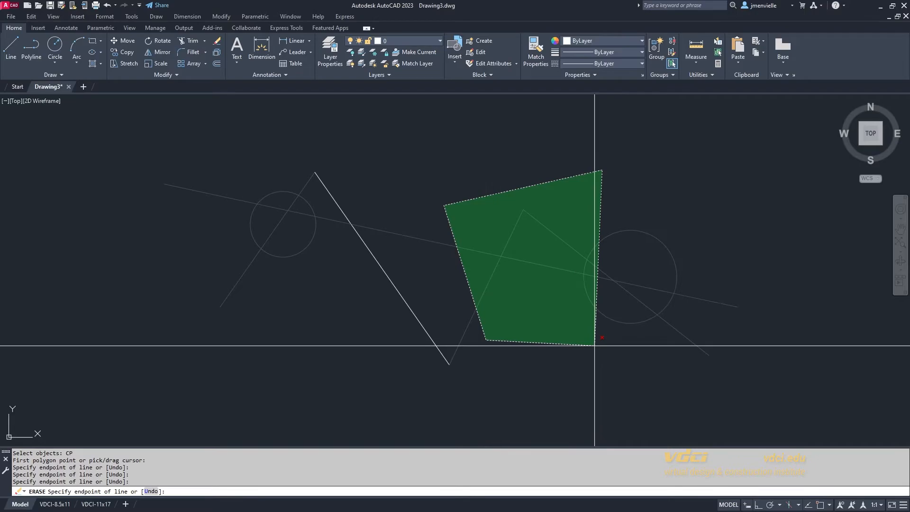
left_click(595, 345)
left_click(635, 194)
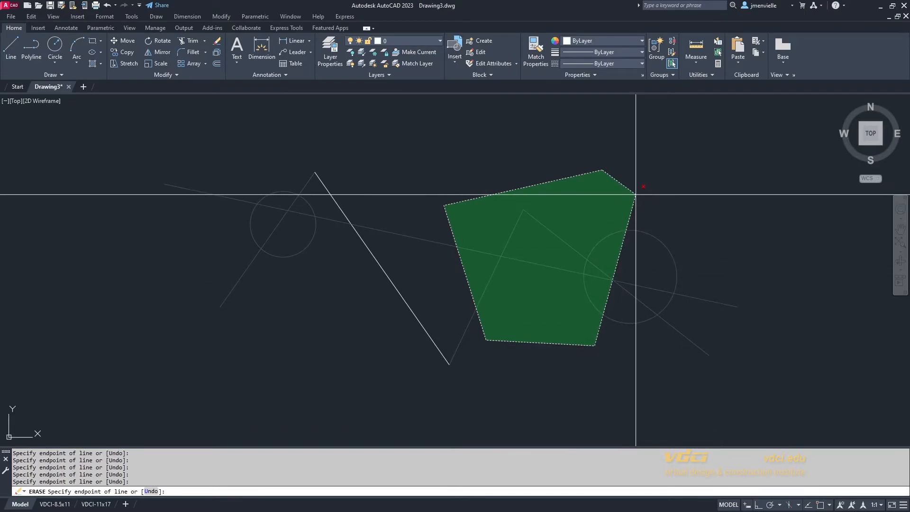
key("Return")
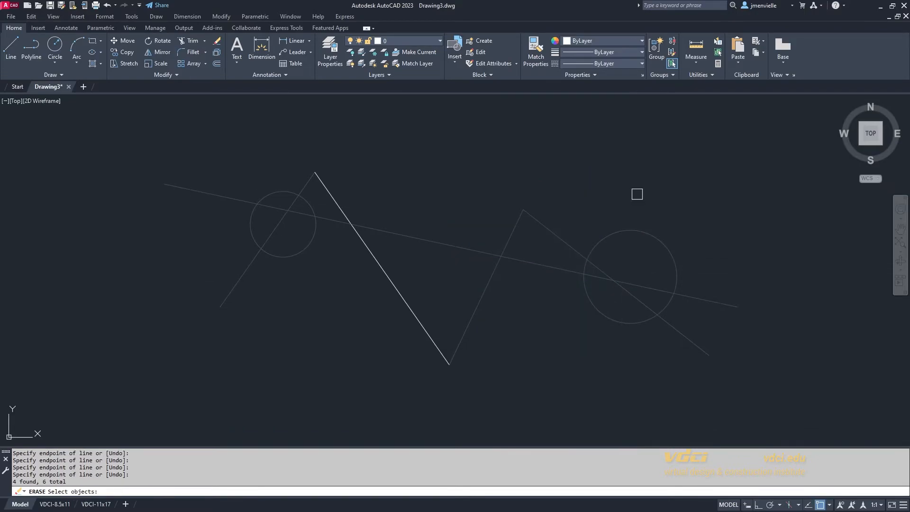
key("Escape")
key("Escape")
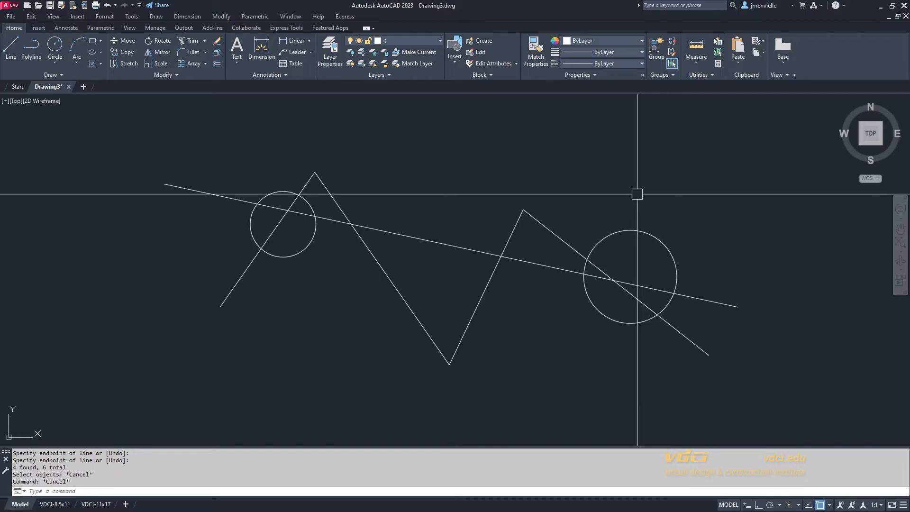
Start Erase, select the first two zigzag segments with a Fence (F) line drawn across them, and cancel the command.
left_click(219, 41)
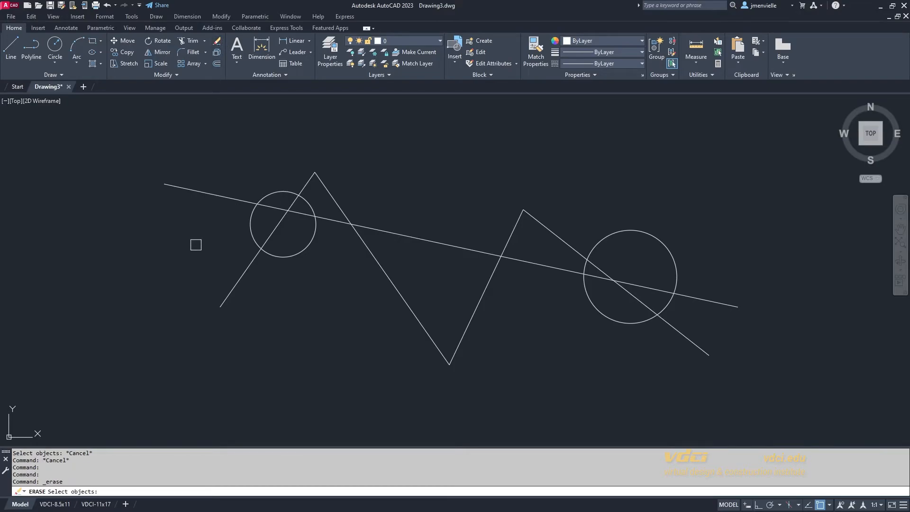
key("Return")
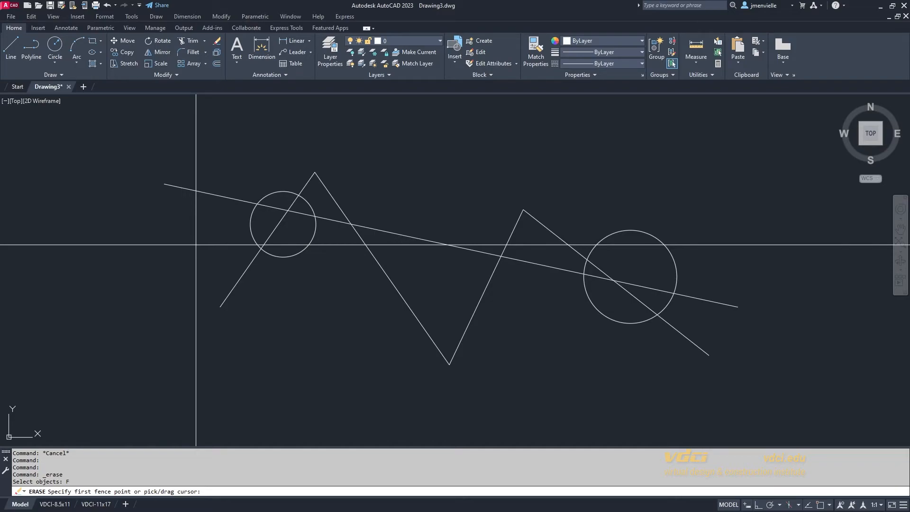
left_click(254, 168)
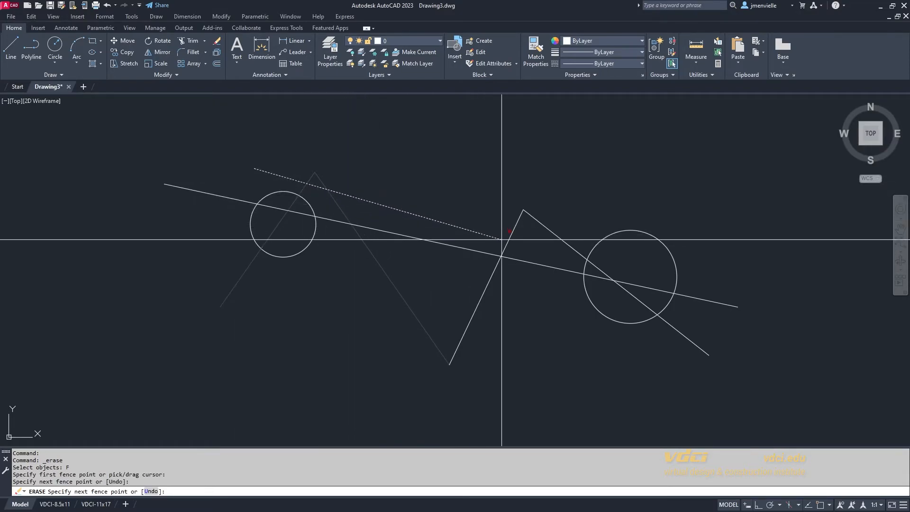
left_click(400, 199)
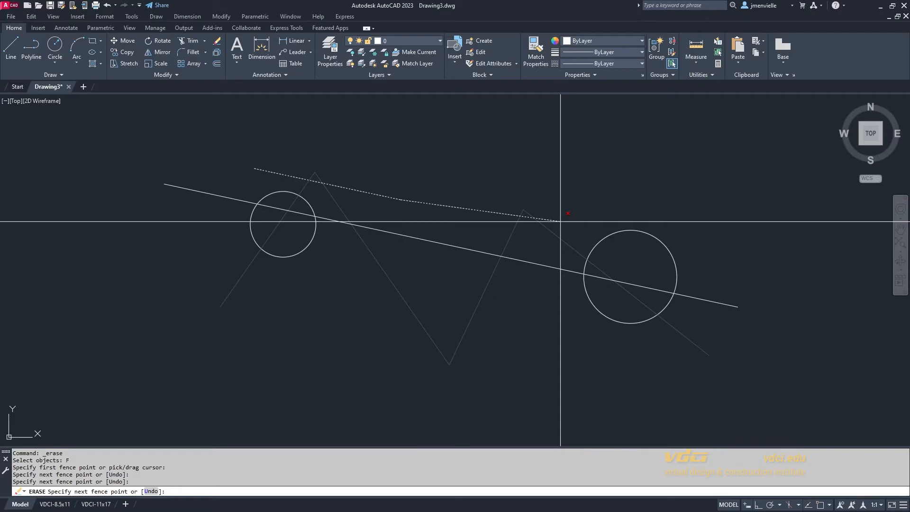
key("Return")
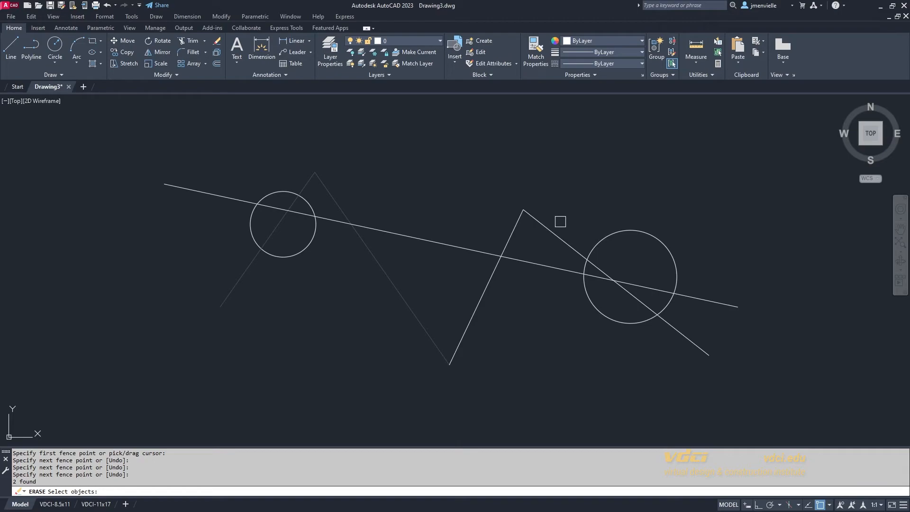
key("Escape")
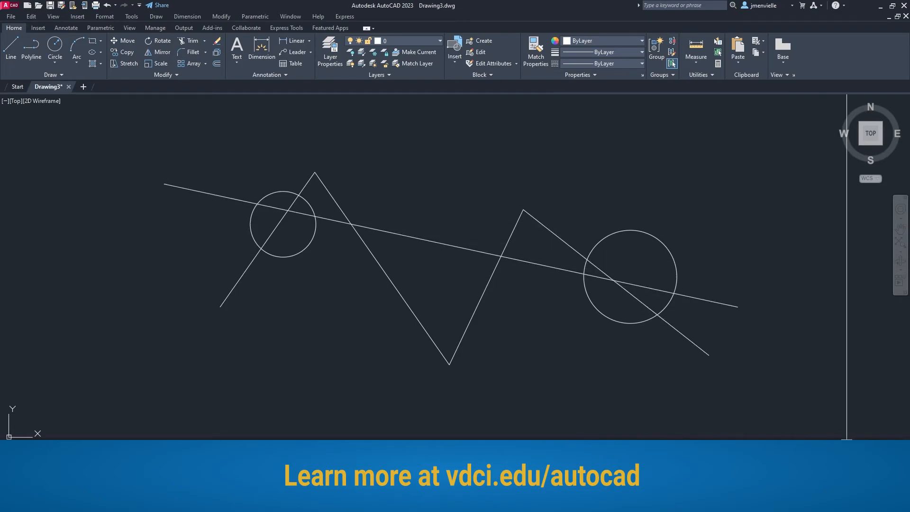
Add the Selection Cycling control to the status bar and turn Selection Cycling on.
left_click(903, 506)
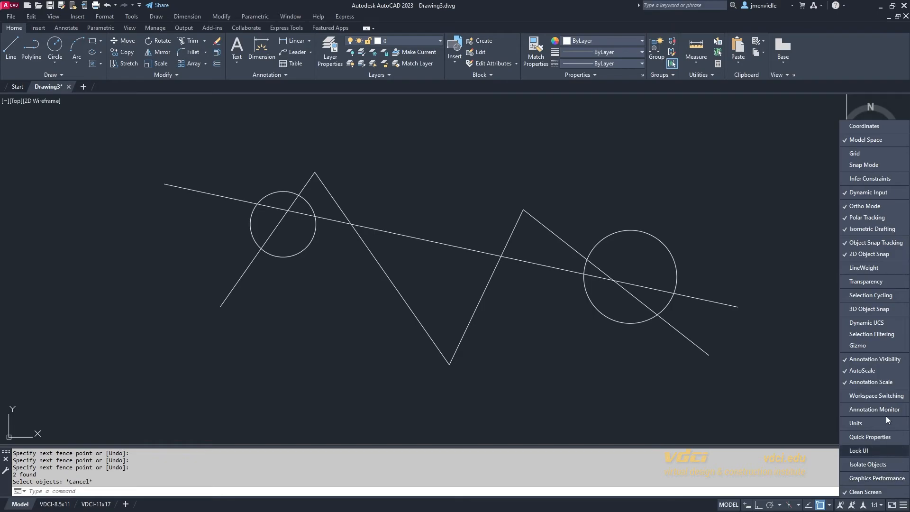
left_click(881, 294)
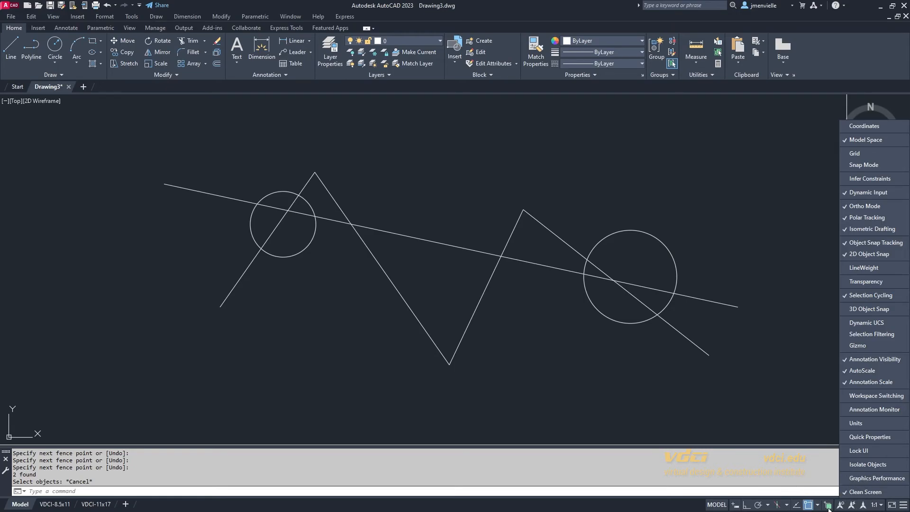
left_click(829, 505)
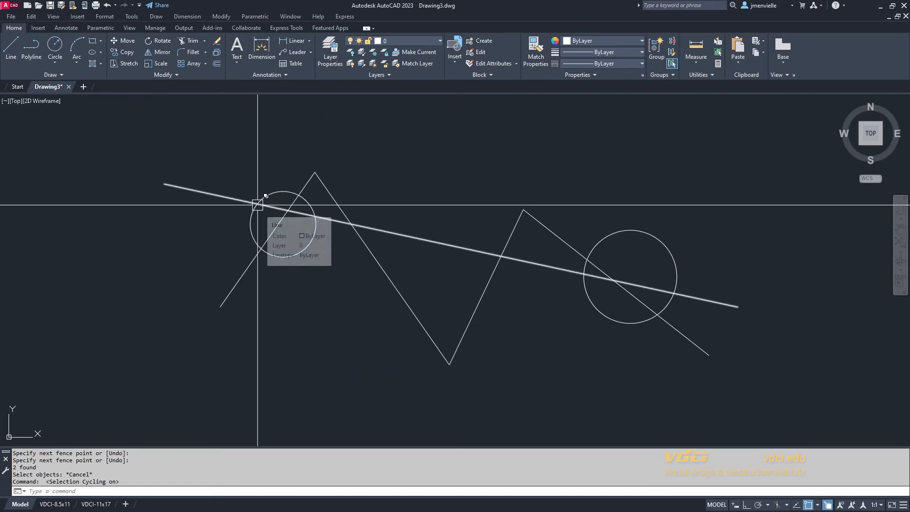
Pick where the diagonal line overlaps the left circle, choose Line from the overlapping objects, and clear the selection.
scroll(258, 205, "up", 5)
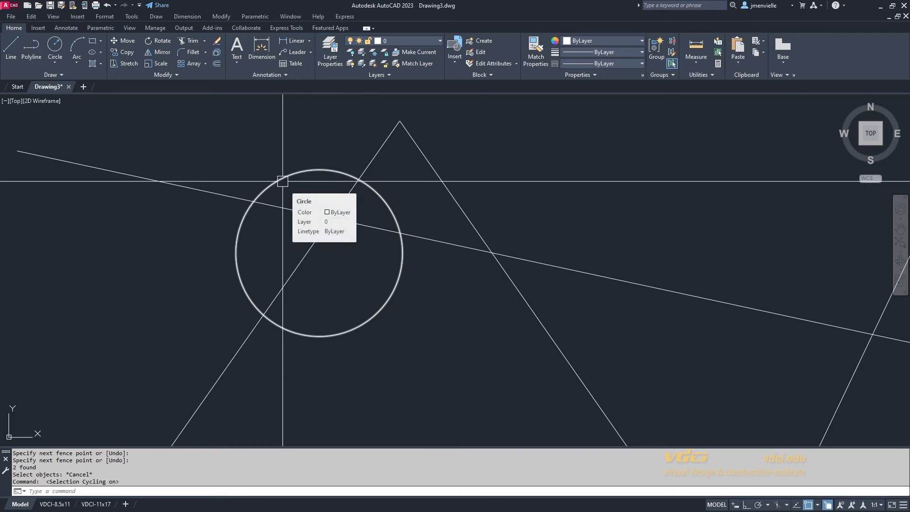
left_click(259, 204)
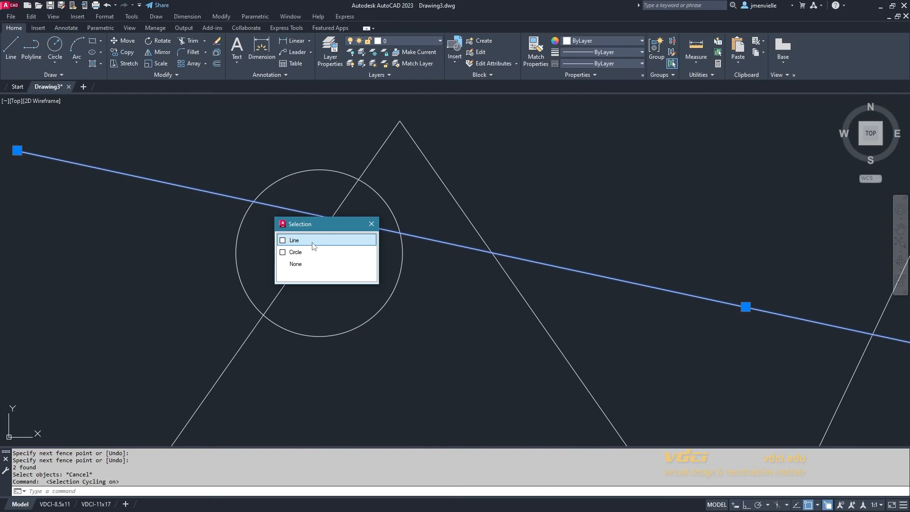
left_click(312, 246)
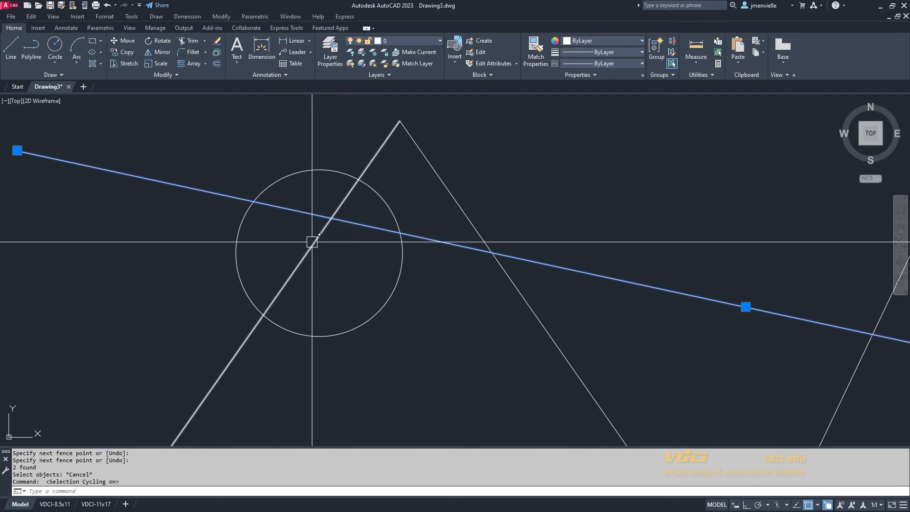
key("Escape")
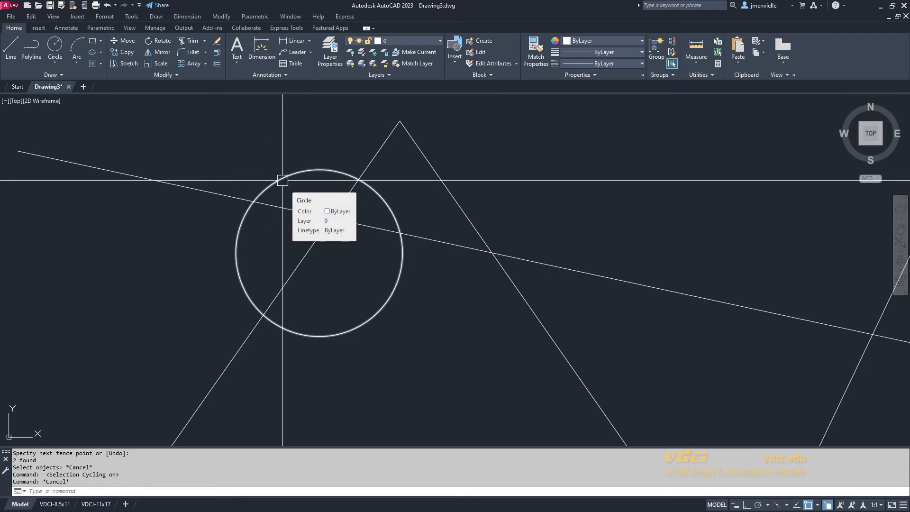
Turn Selection Cycling off and remove its control from the status bar.
middle_click(200, 225)
middle_click(200, 225)
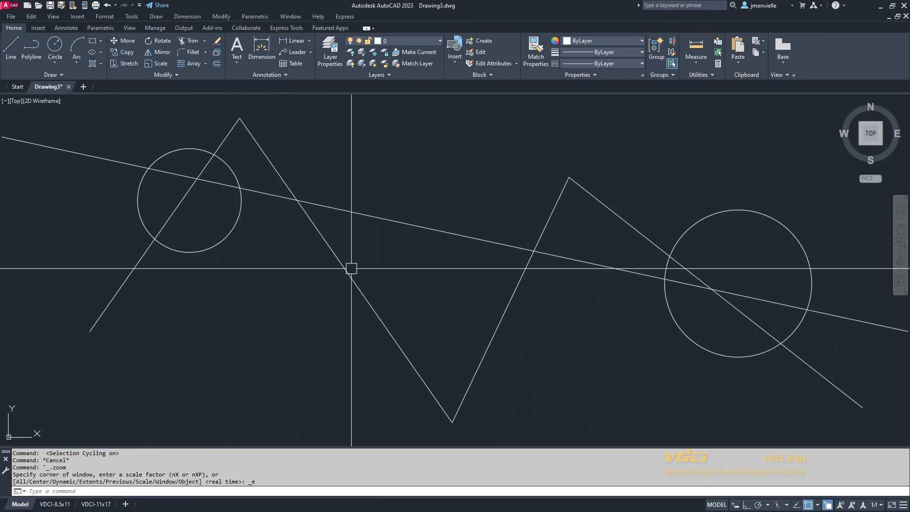
left_click(828, 507)
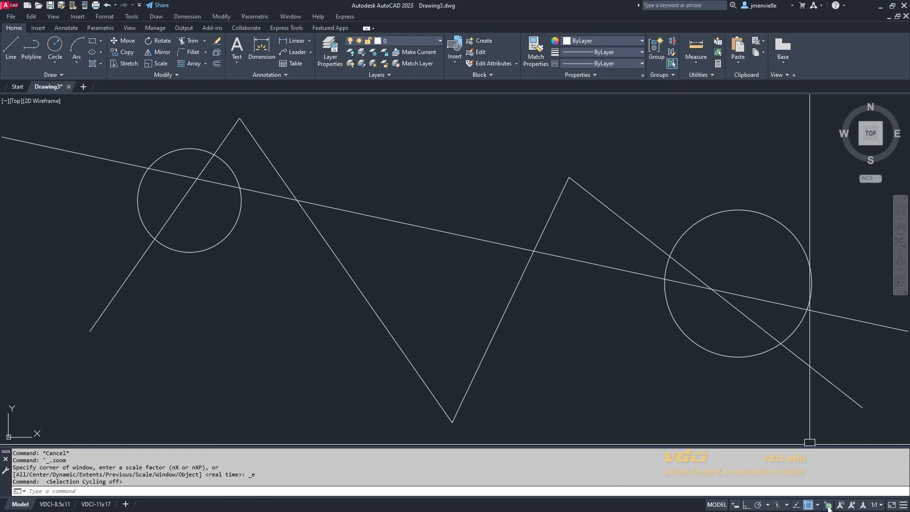
left_click(903, 505)
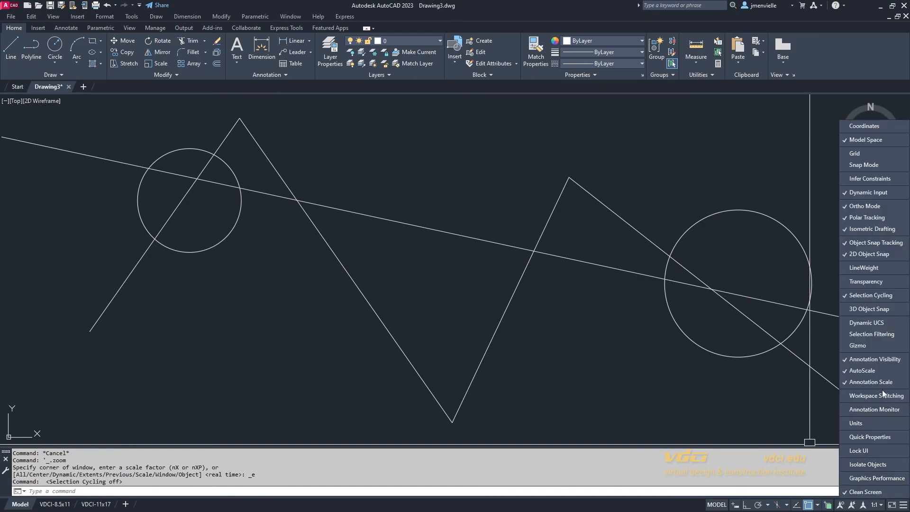
left_click(894, 299)
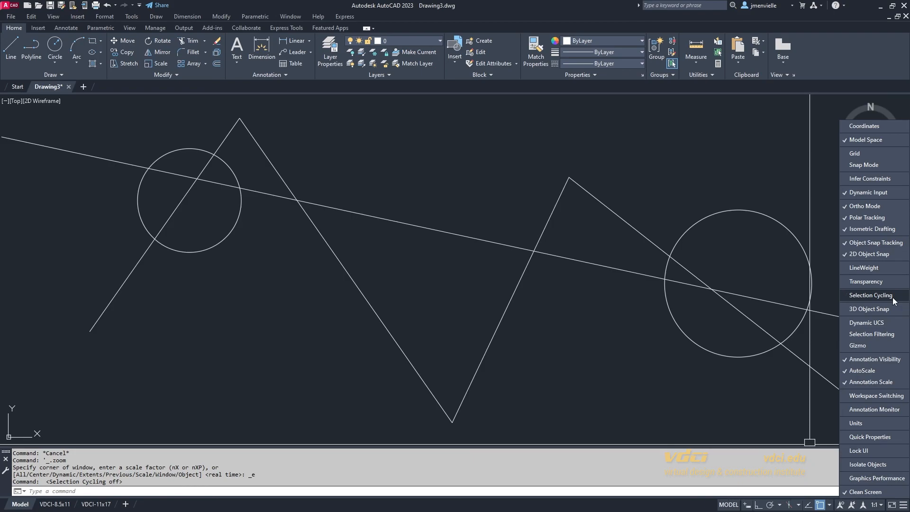